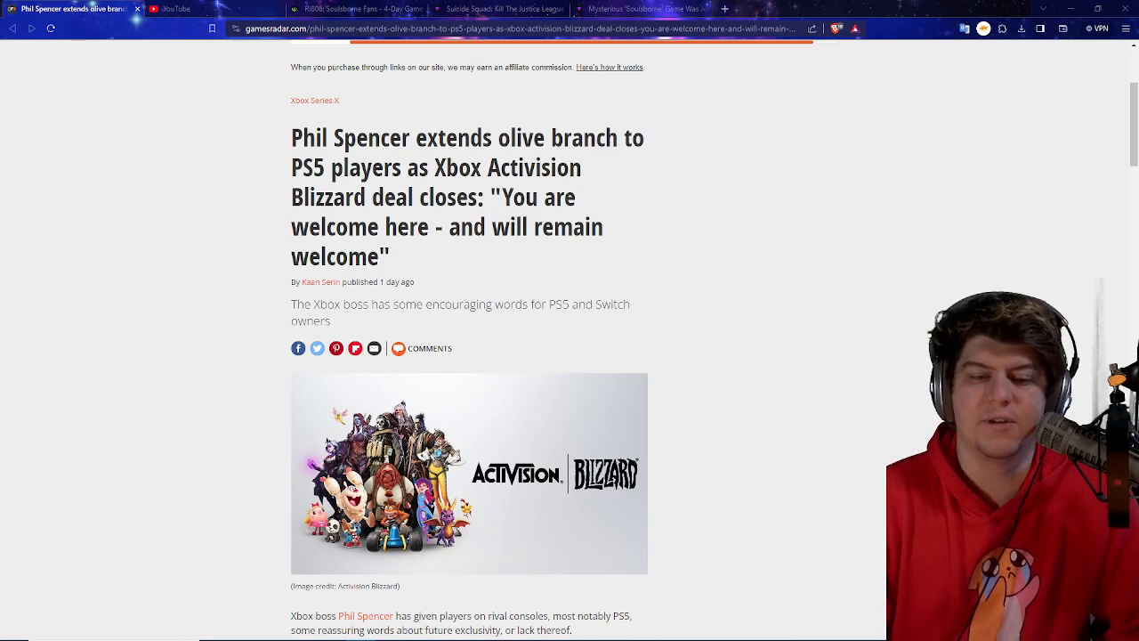
{"action": "scroll", "coordinate": [837, 429], "scroll_direction": "down", "scroll_amount": 4}
{"action": "scroll", "coordinate": [712, 418], "scroll_direction": "down", "scroll_amount": 2}
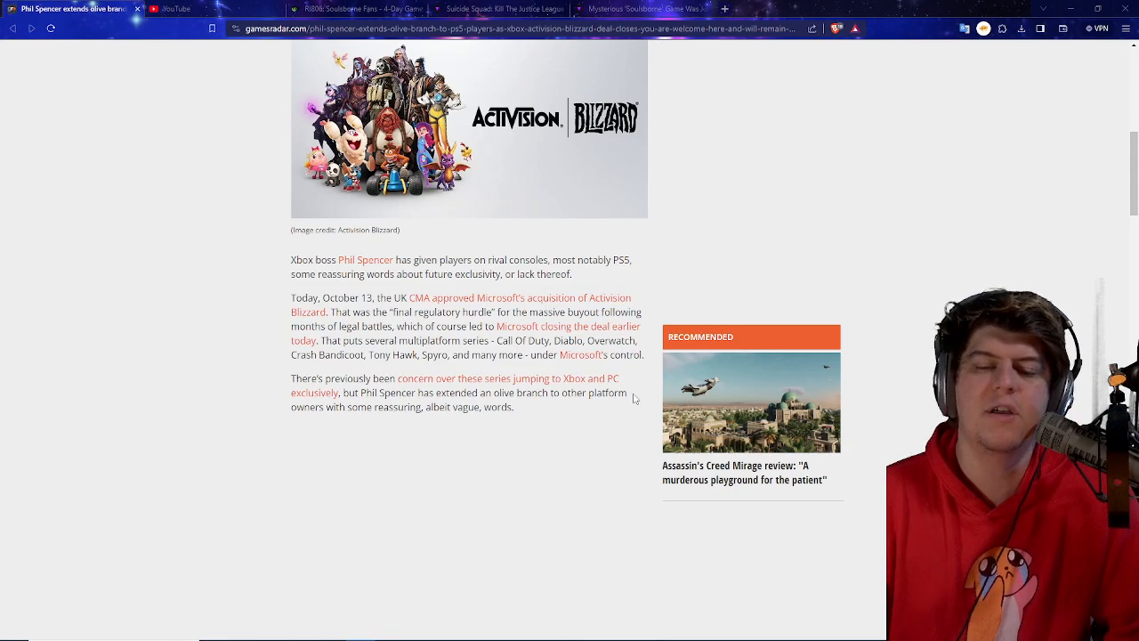
{"action": "scroll", "coordinate": [511, 203], "scroll_direction": "down", "scroll_amount": 2}
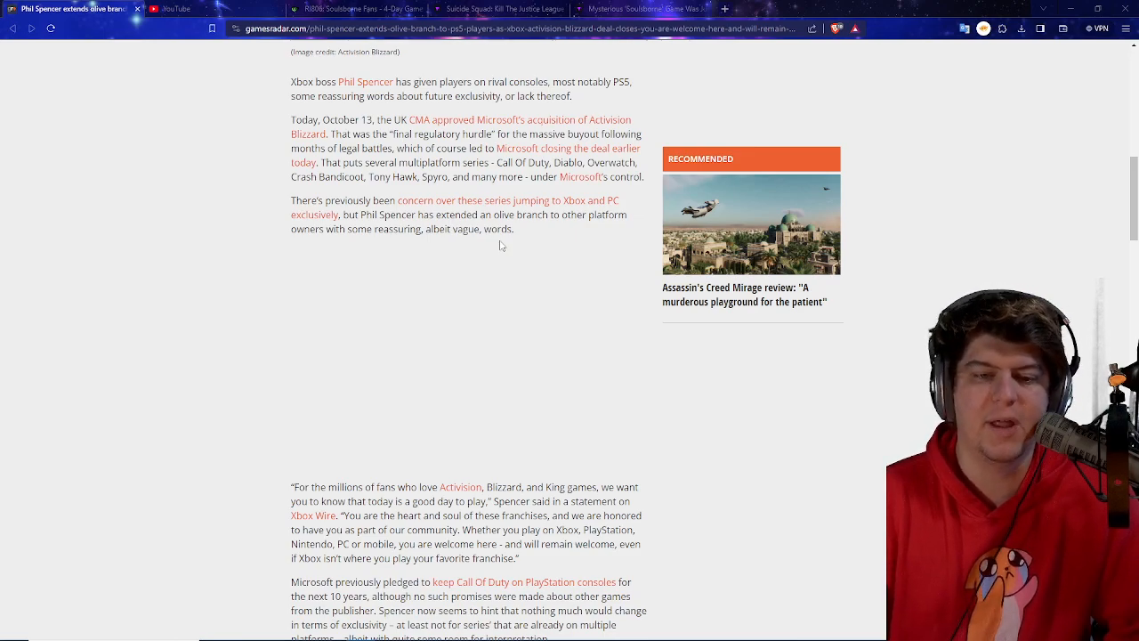
{"action": "scroll", "coordinate": [501, 246], "scroll_direction": "down", "scroll_amount": 3}
{"action": "scroll", "coordinate": [542, 236], "scroll_direction": "down", "scroll_amount": 1}
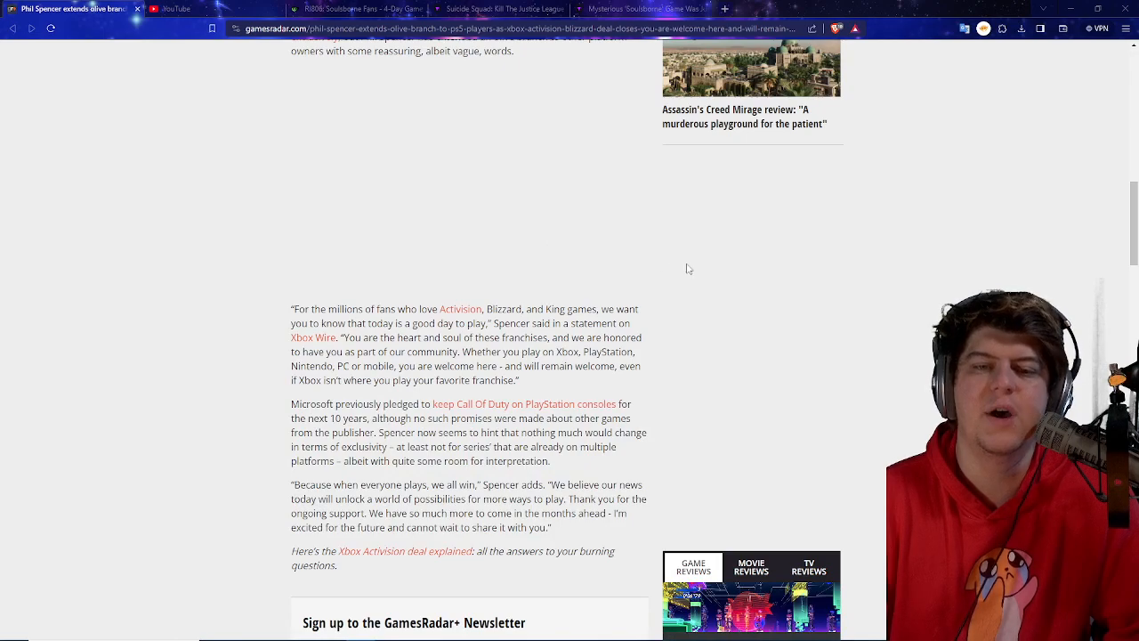
{"action": "scroll", "coordinate": [688, 268], "scroll_direction": "down", "scroll_amount": 1}
{"action": "scroll", "coordinate": [688, 268], "scroll_direction": "down", "scroll_amount": 1}
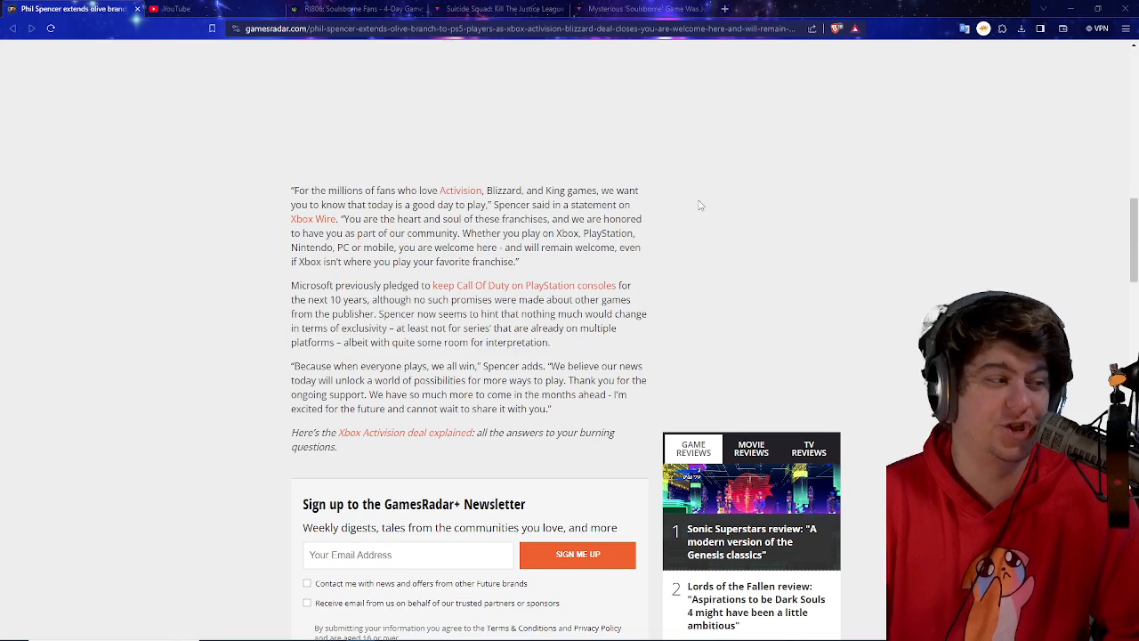
{"action": "scroll", "coordinate": [701, 205], "scroll_direction": "up", "scroll_amount": 10}
{"action": "scroll", "coordinate": [700, 205], "scroll_direction": "up", "scroll_amount": 8}
{"action": "scroll", "coordinate": [700, 205], "scroll_direction": "up", "scroll_amount": 2}
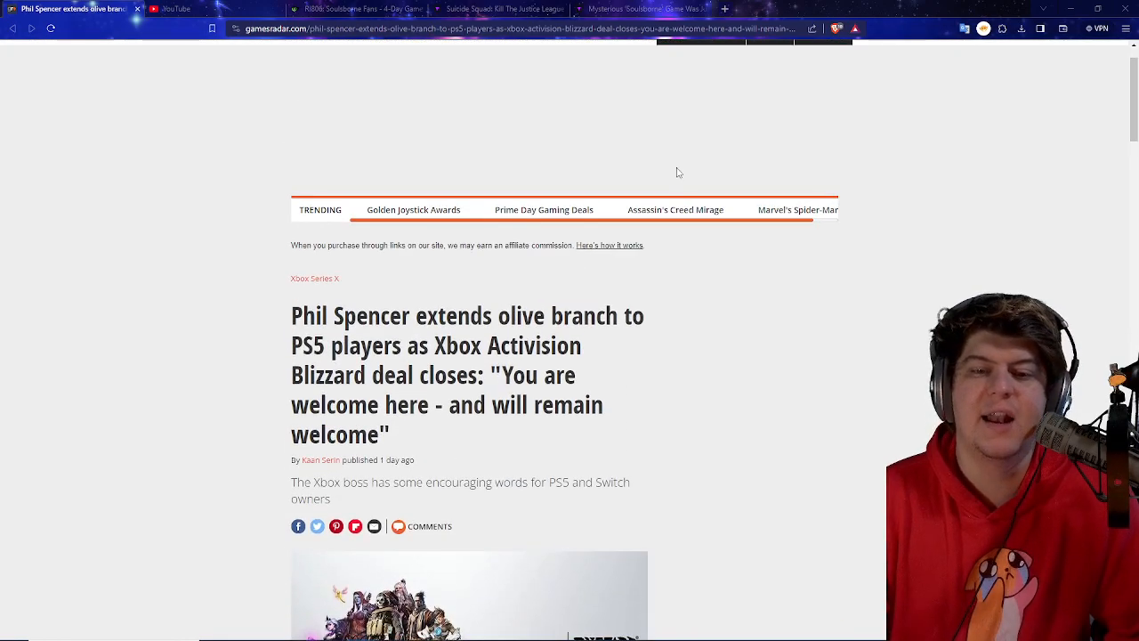
{"action": "scroll", "coordinate": [676, 170], "scroll_direction": "down", "scroll_amount": 4}
{"action": "scroll", "coordinate": [676, 170], "scroll_direction": "up", "scroll_amount": 5}
{"action": "scroll", "coordinate": [676, 170], "scroll_direction": "up", "scroll_amount": 2}
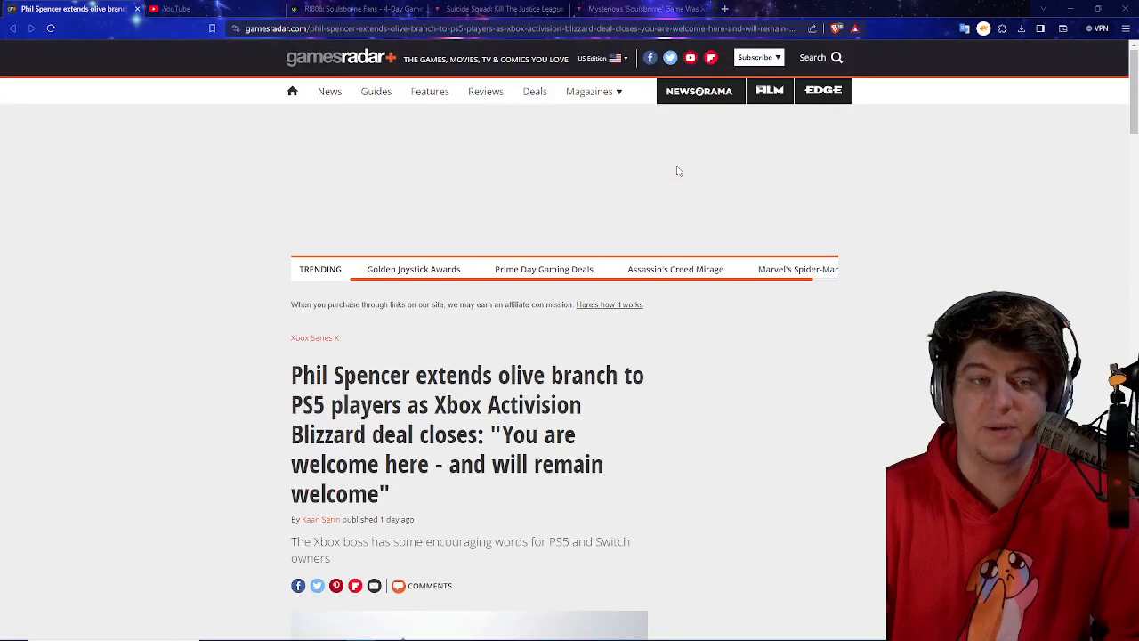
{"action": "scroll", "coordinate": [658, 284], "scroll_direction": "down", "scroll_amount": 8}
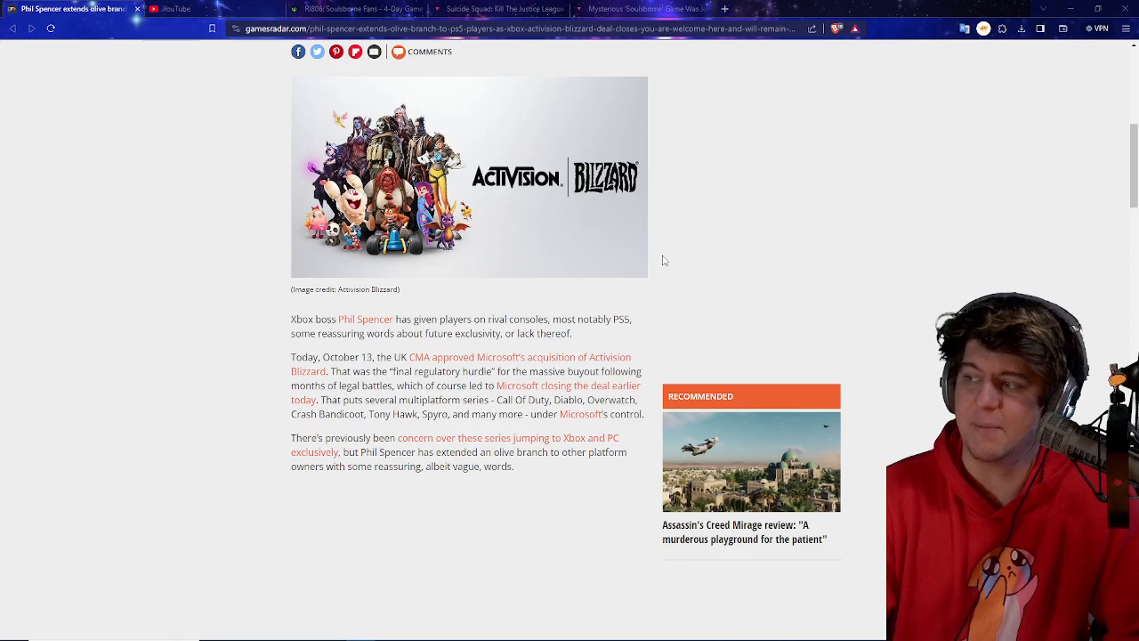
{"action": "scroll", "coordinate": [662, 260], "scroll_direction": "up", "scroll_amount": 10}
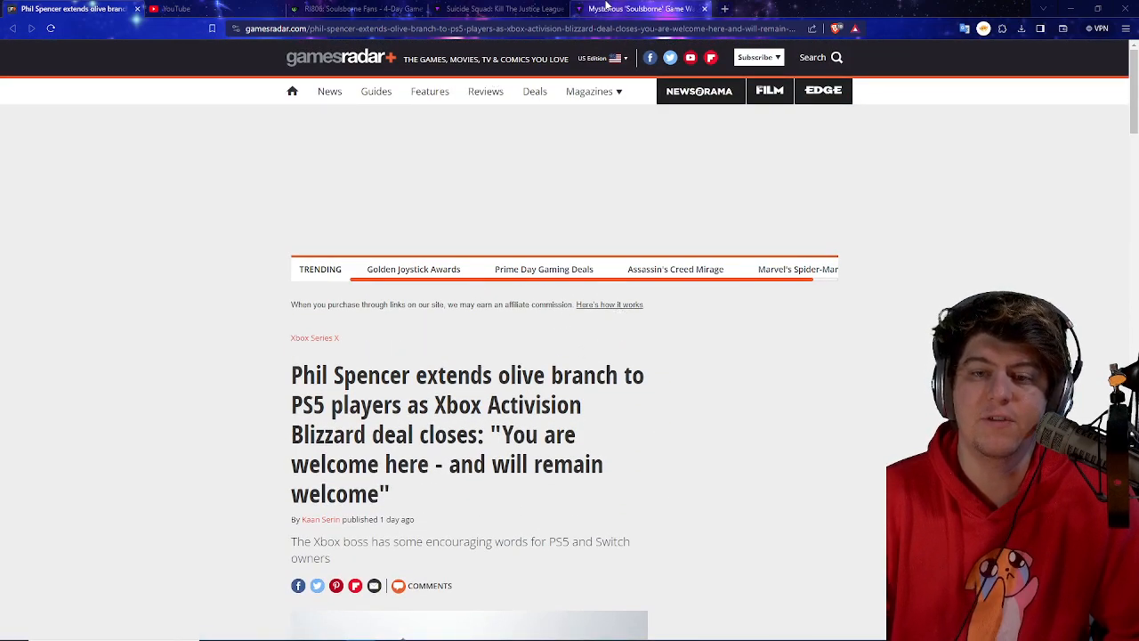
Switch to the Insider Gaming tab with the mysterious Soulsborne London playtest article.
{"action": "left_click", "coordinate": [636, 8]}
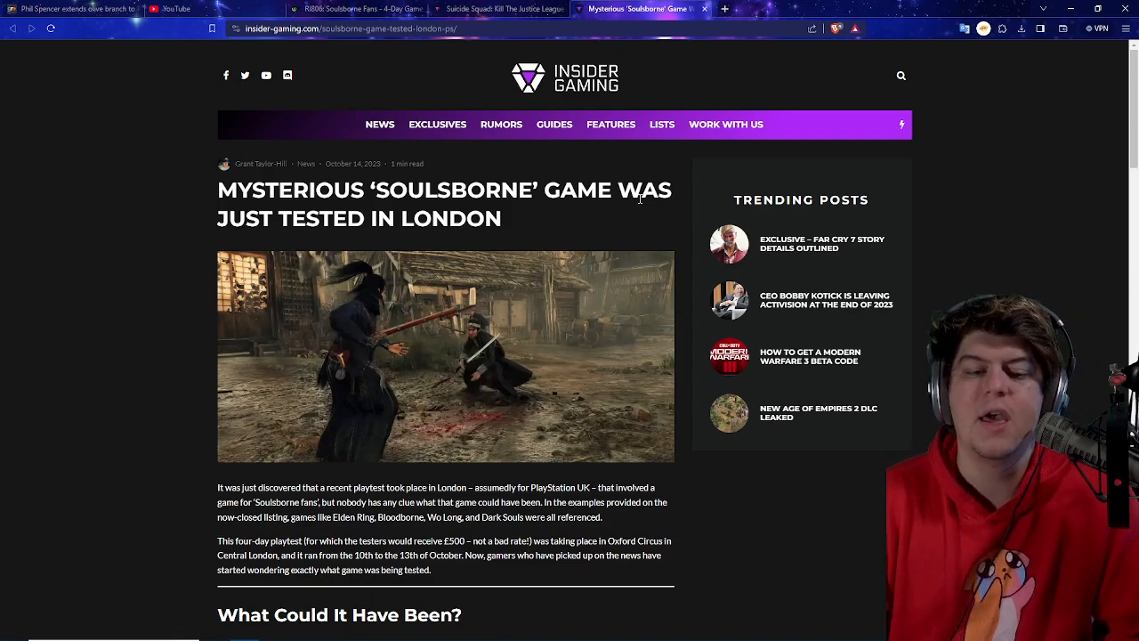
{"action": "scroll", "coordinate": [659, 338], "scroll_direction": "down", "scroll_amount": 1}
{"action": "scroll", "coordinate": [658, 338], "scroll_direction": "down", "scroll_amount": 2}
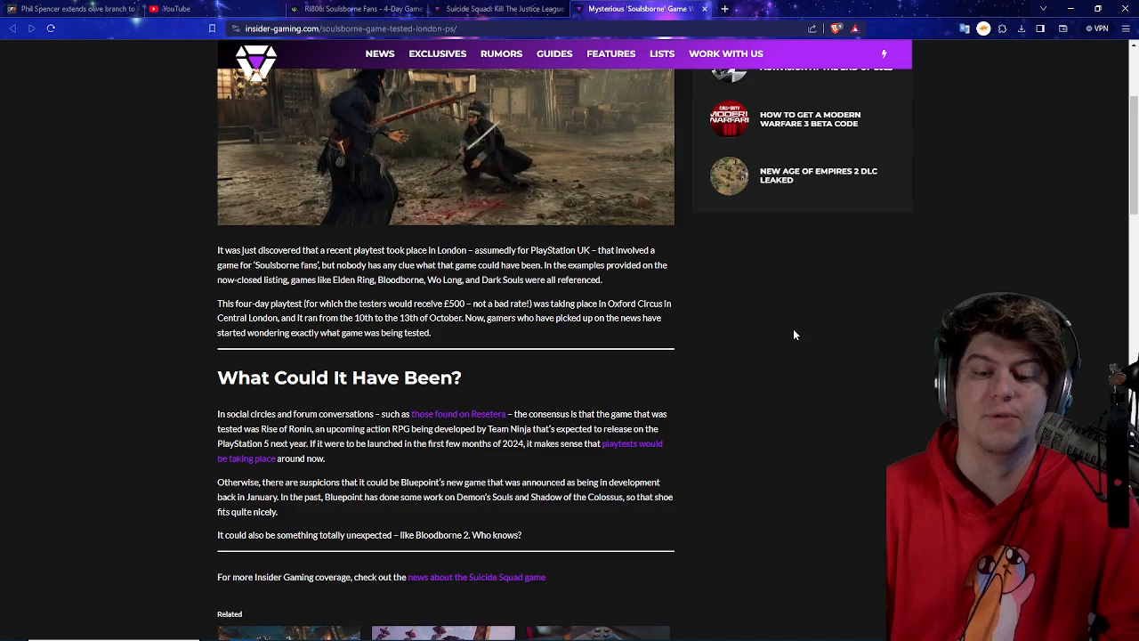
{"action": "scroll", "coordinate": [792, 329], "scroll_direction": "up", "scroll_amount": 5}
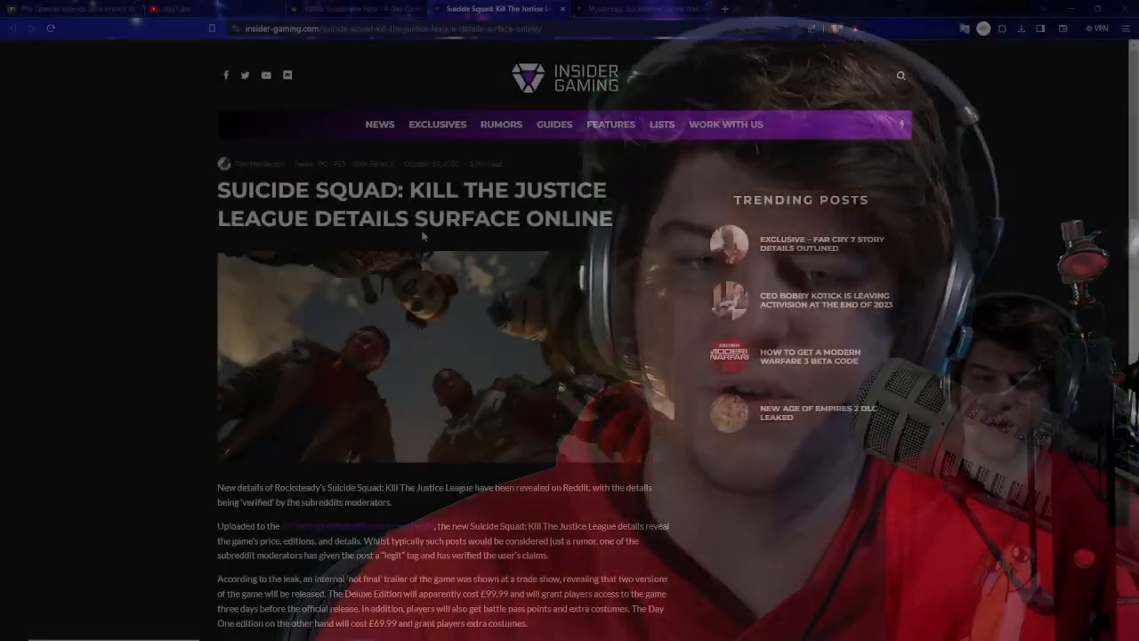
{"action": "scroll", "coordinate": [705, 402], "scroll_direction": "down", "scroll_amount": 1}
{"action": "scroll", "coordinate": [706, 402], "scroll_direction": "down", "scroll_amount": 2}
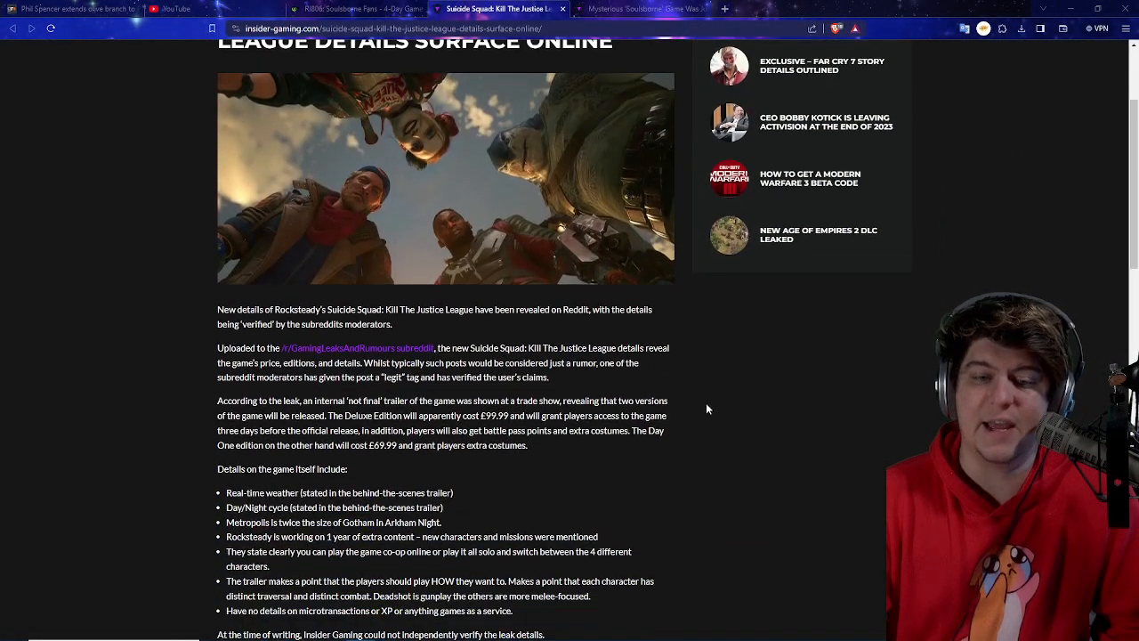
{"action": "scroll", "coordinate": [705, 402], "scroll_direction": "down", "scroll_amount": 1}
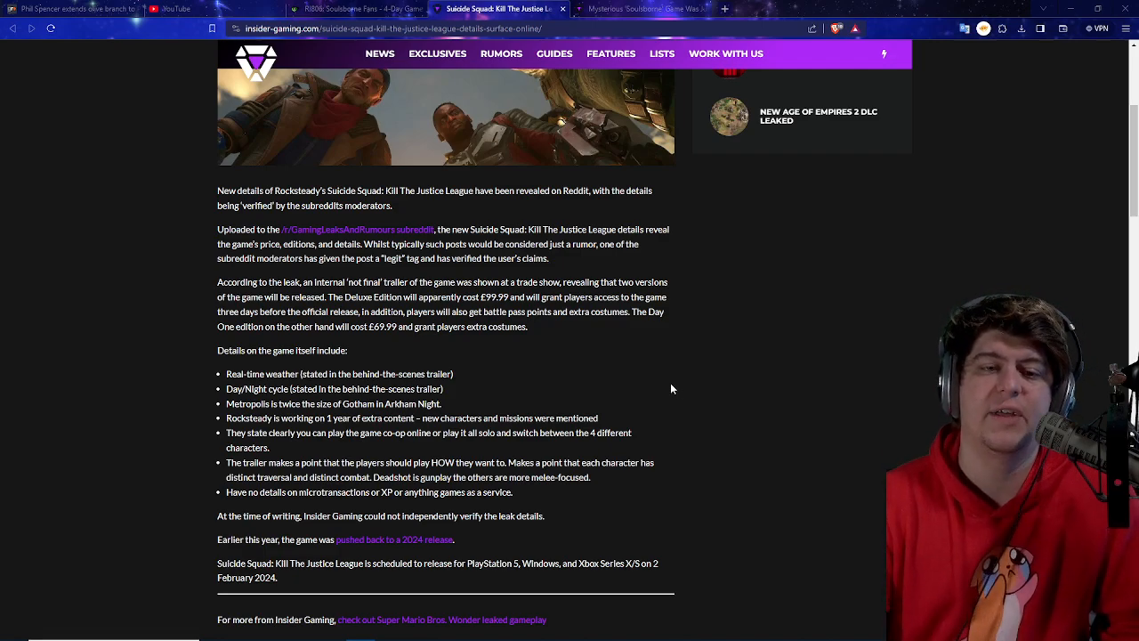
{"action": "scroll", "coordinate": [677, 386], "scroll_direction": "up", "scroll_amount": 5}
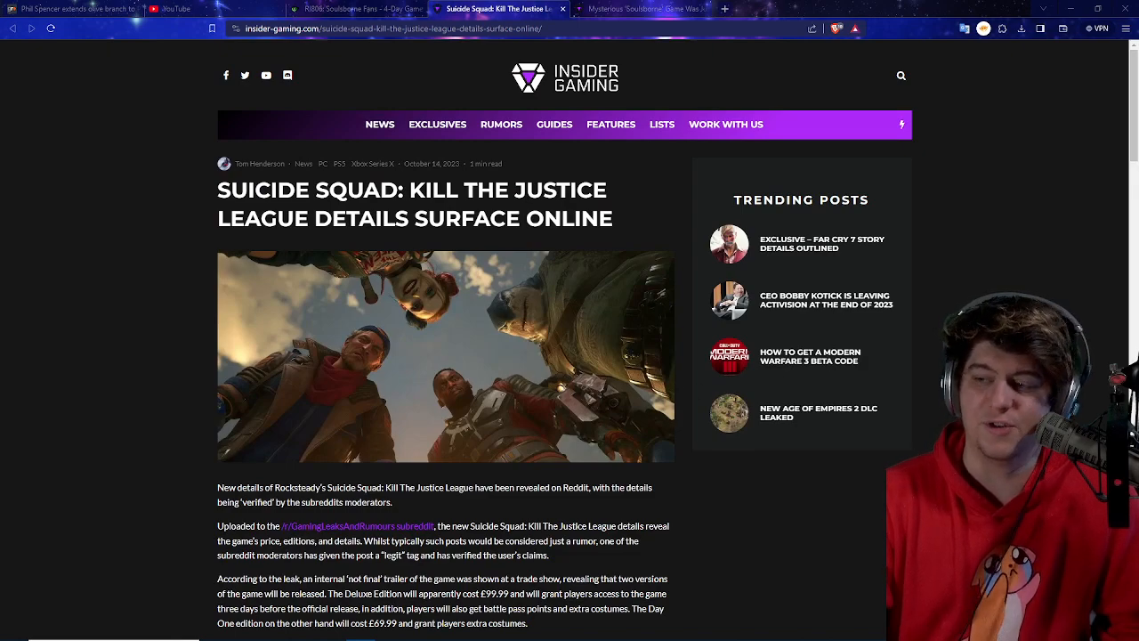